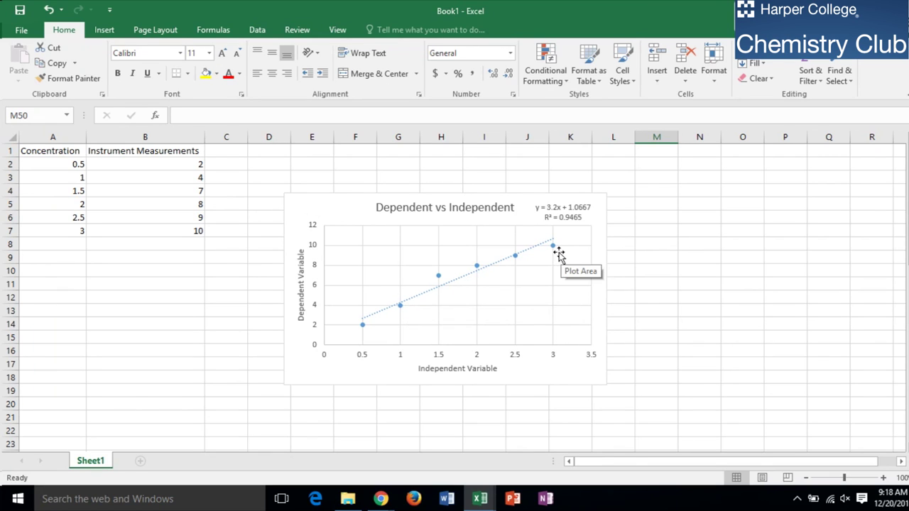
Step: Bring the Book2 workbook to the front and widen column A
mouse_move(478, 502)
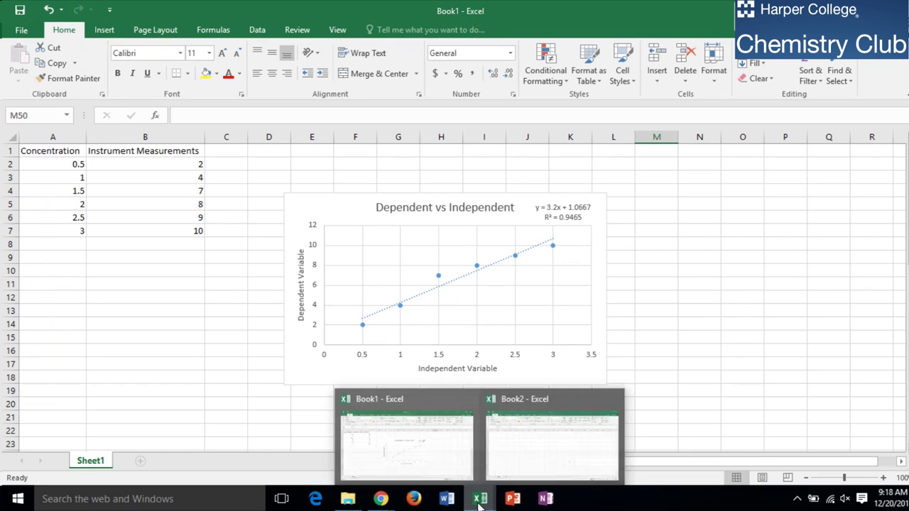
left_click(530, 469)
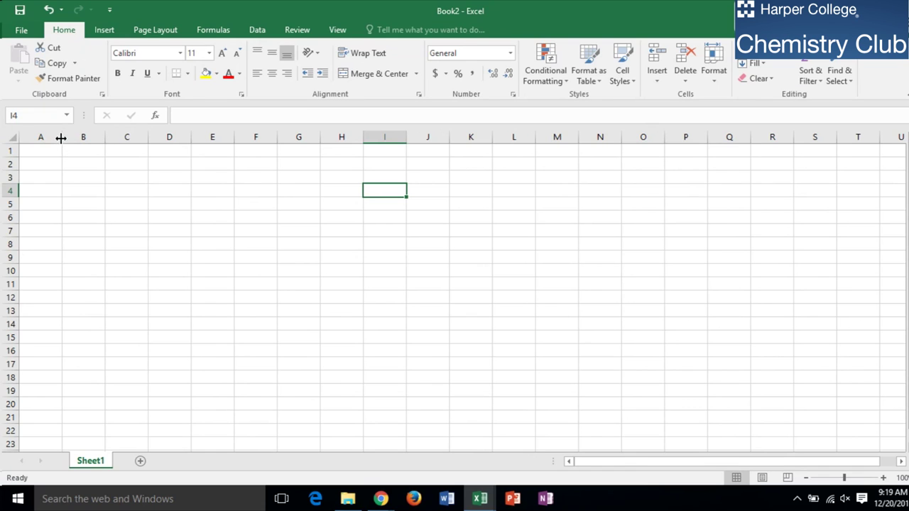
left_click_drag(61, 138, 233, 137)
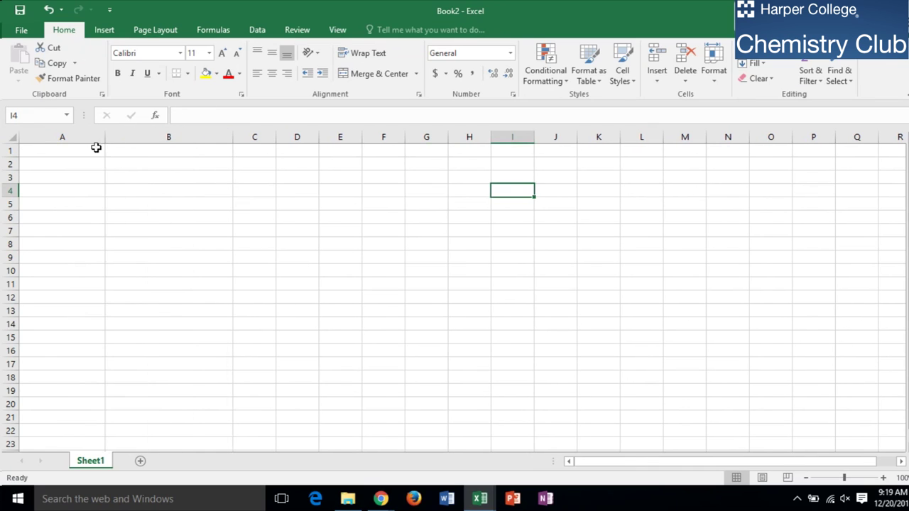
Step: Enter the headers 'Concentration' in A1 and 'Instrument Measurements' in B1
left_click(73, 148)
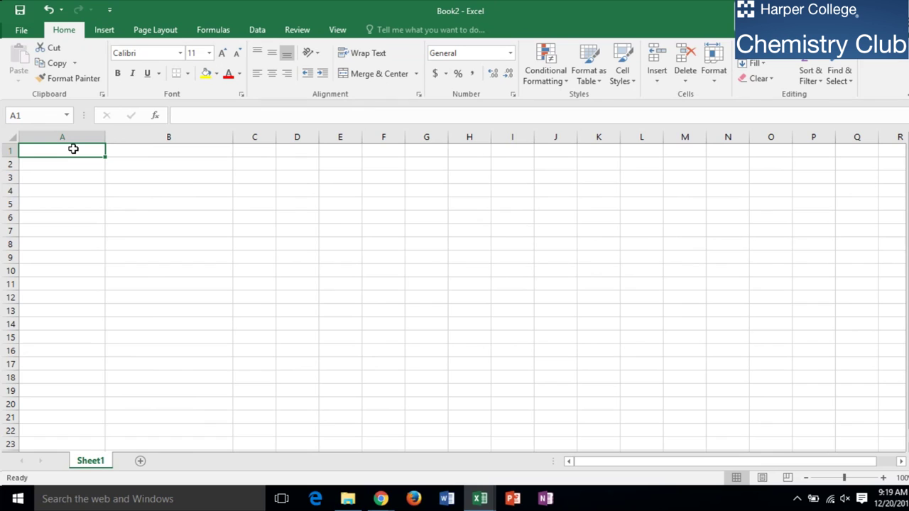
type("Conce")
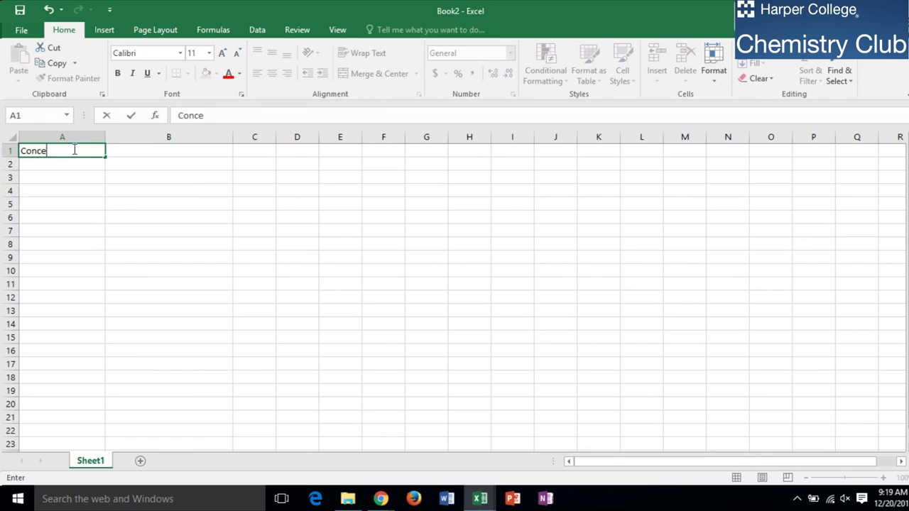
type("ntration")
key("Tab")
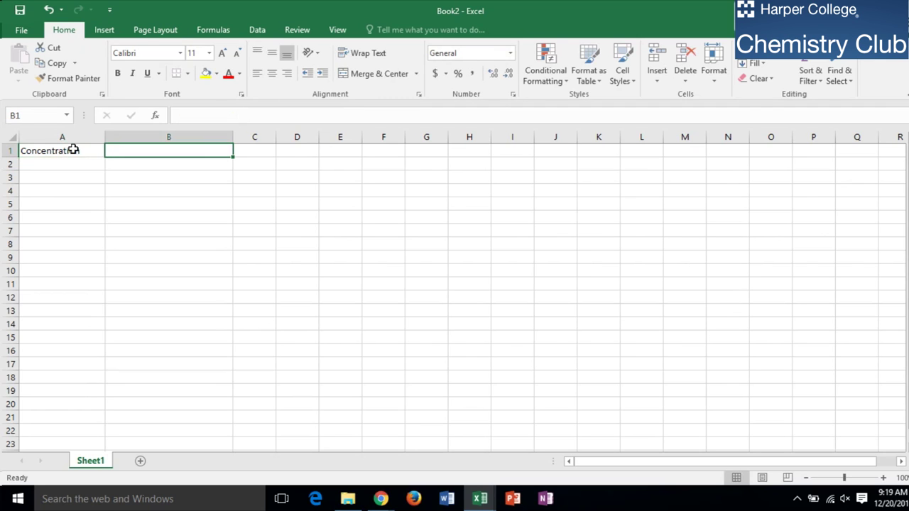
type("Ins")
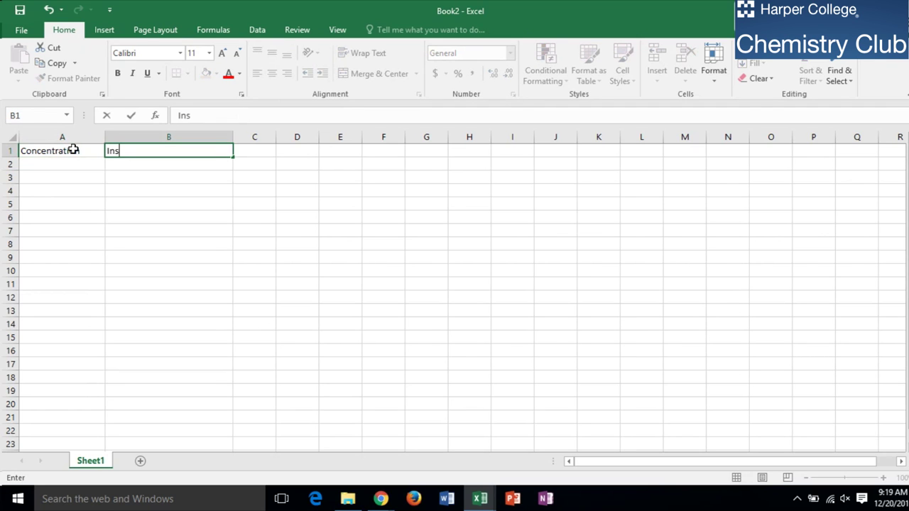
type("trument Measure")
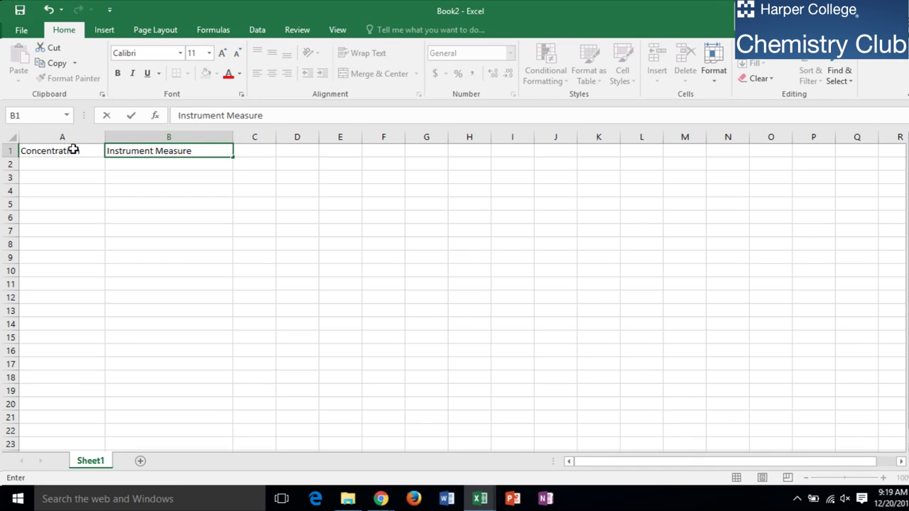
type("ments")
key("Tab")
Step: Enter concentrations 0.5, 1, 1.5, 2, 2.5 and 3 in A2:A7
left_click(70, 175)
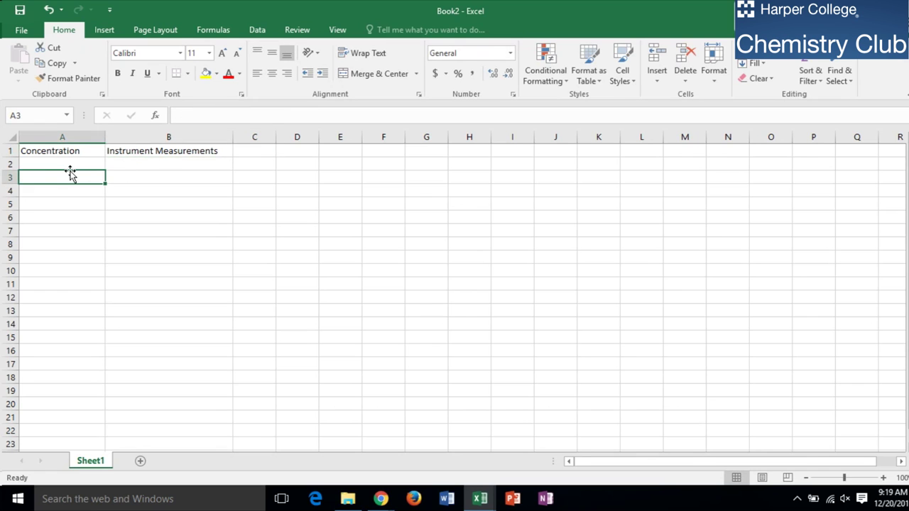
left_click(73, 165)
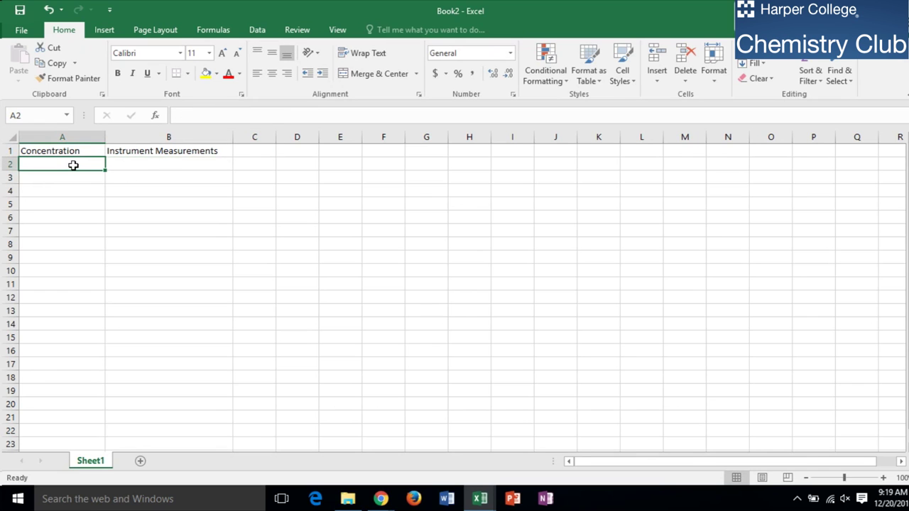
type("0.5")
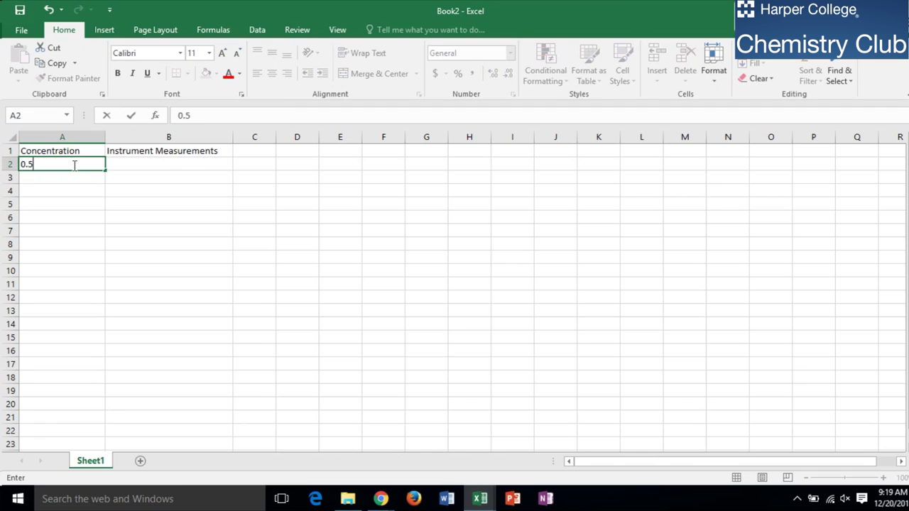
key("Return")
type("1")
key("Return")
type("1.5")
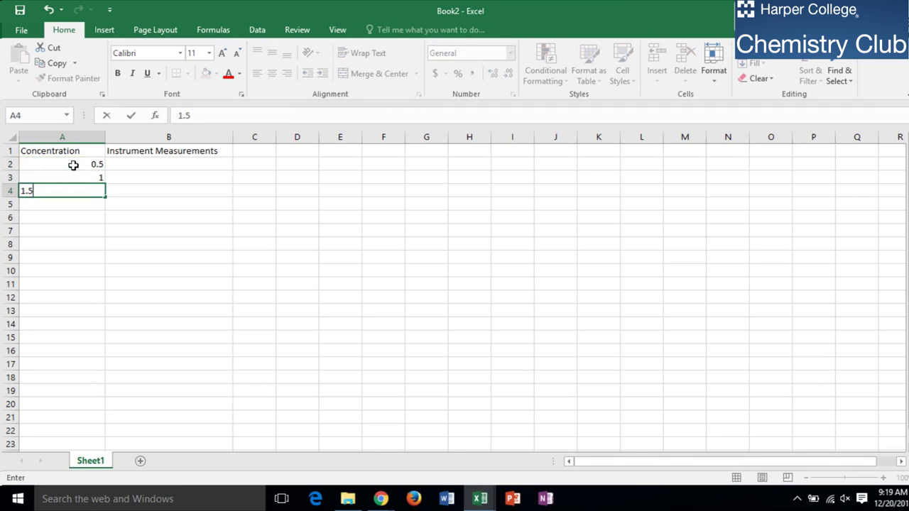
key("Return")
type("2")
key("Return")
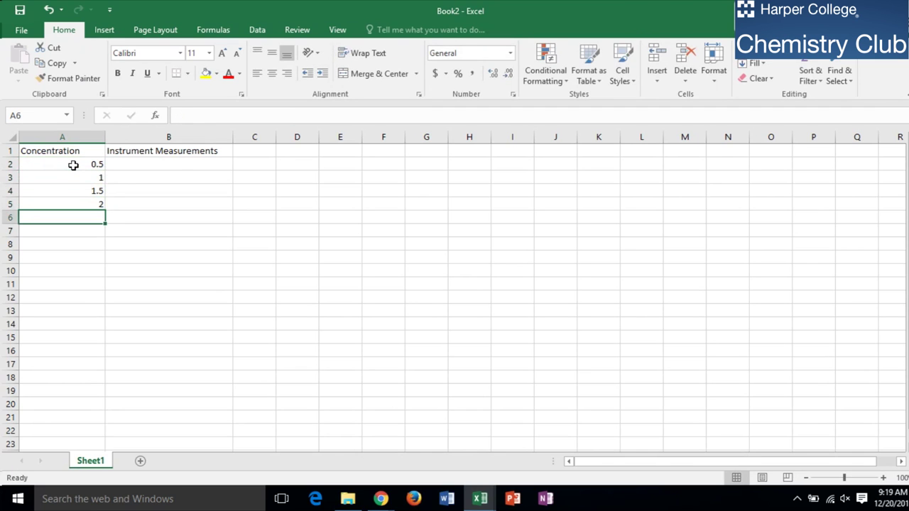
type("2.5")
key("Return")
type("3")
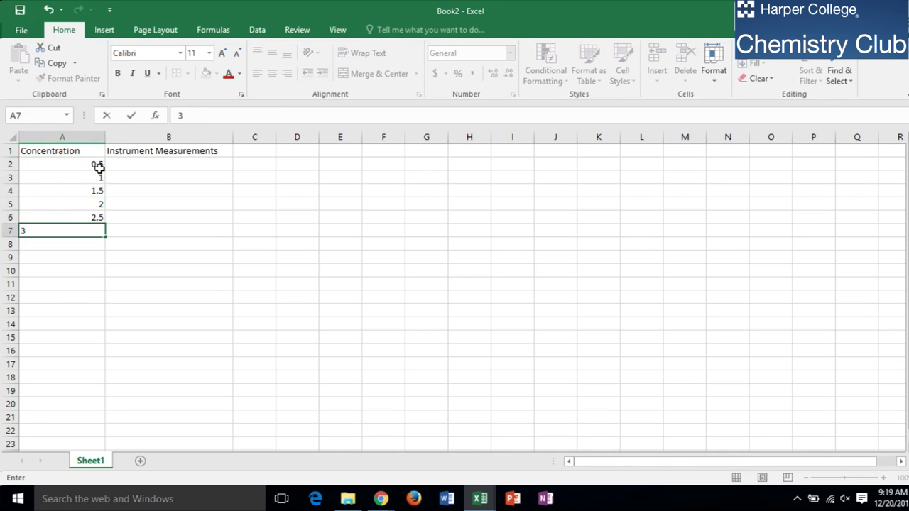
Step: Enter measurements 2, 4, 7, 8, 9 and 10 in B2:B7
left_click(113, 166)
type("2")
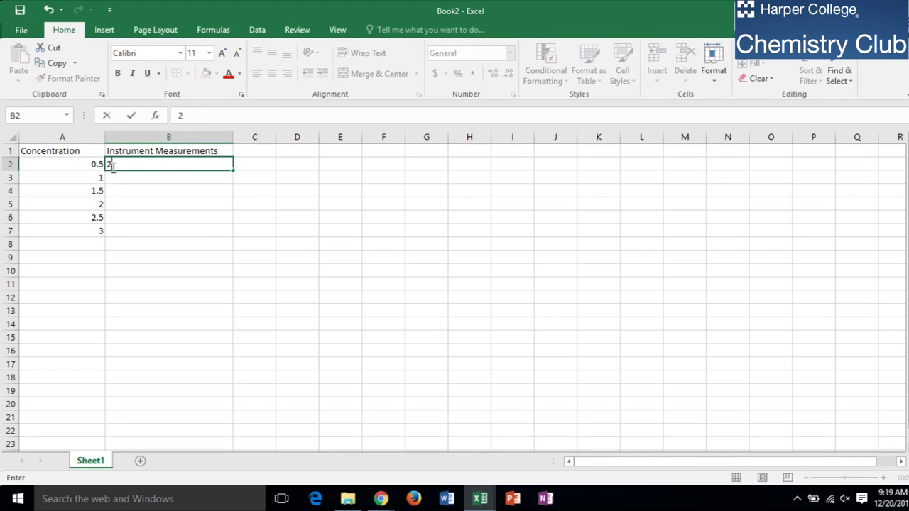
key("Return")
type("4")
key("Return")
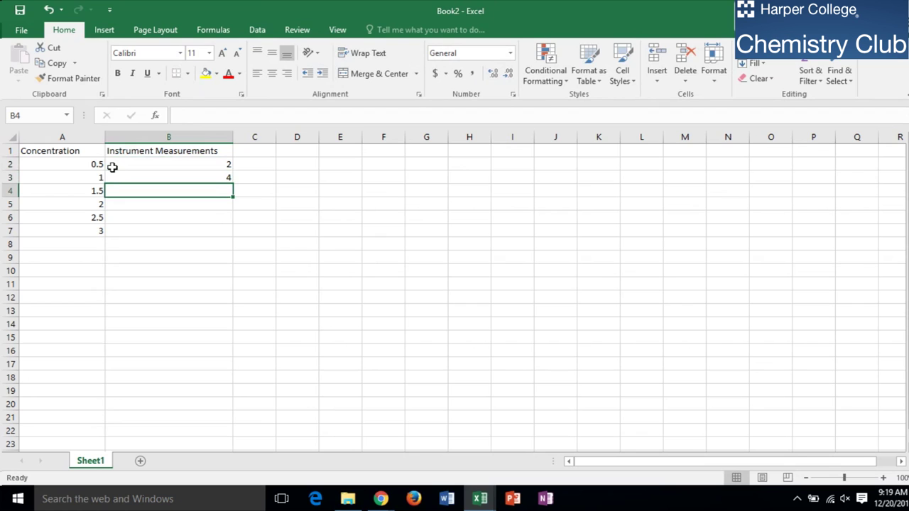
type("7")
key("Return")
type("8")
key("Return")
type("9")
key("Return")
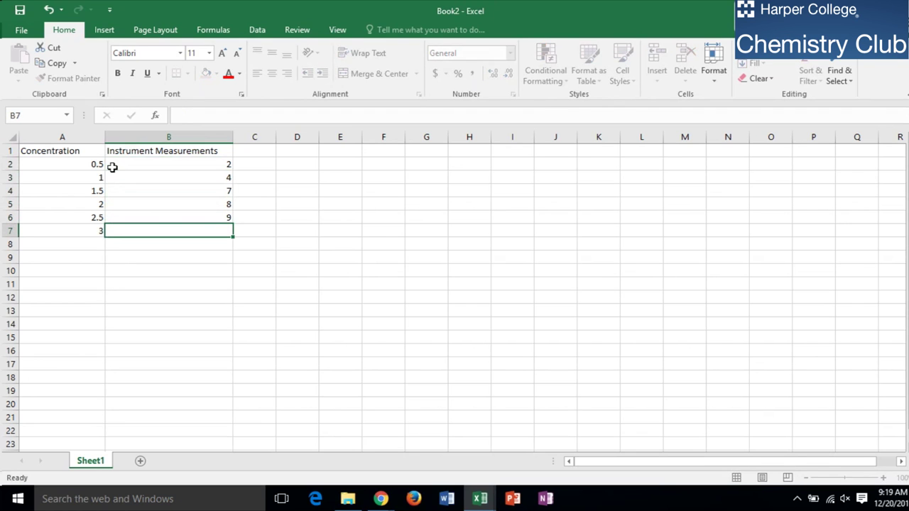
type("10")
key("Return")
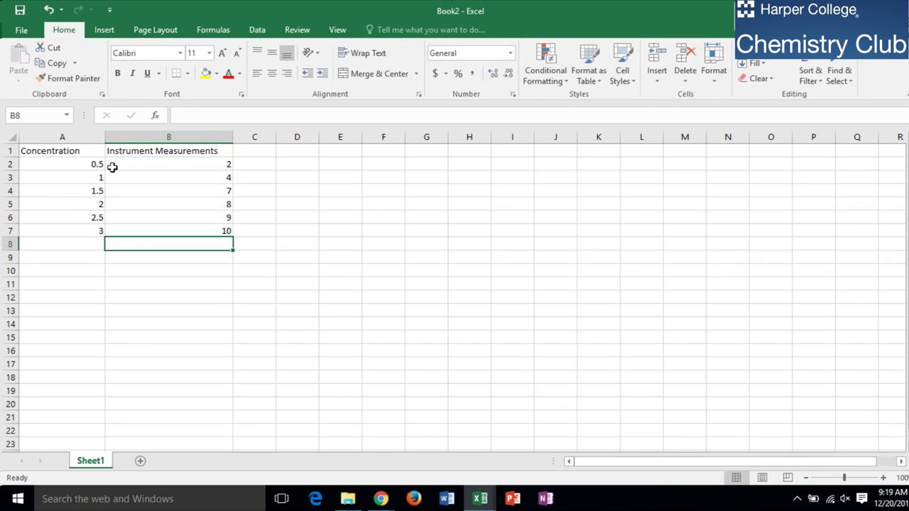
Step: Insert a plain Scatter (X, Y) chart of the data in A2:B7
left_click(51, 164)
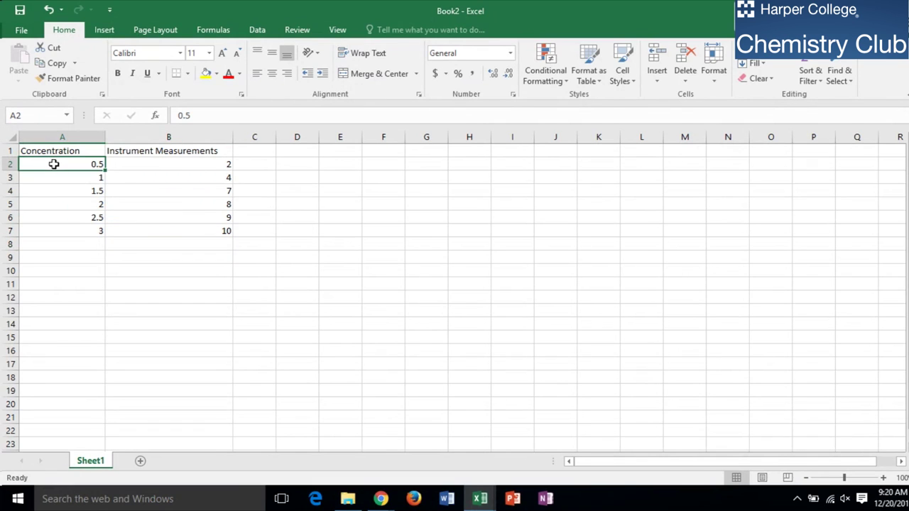
left_click_drag(55, 162, 162, 229)
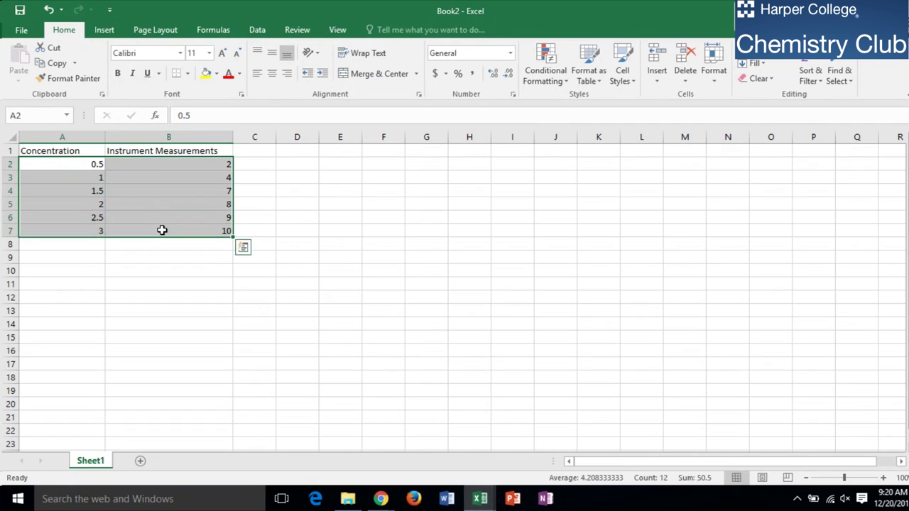
left_click(102, 35)
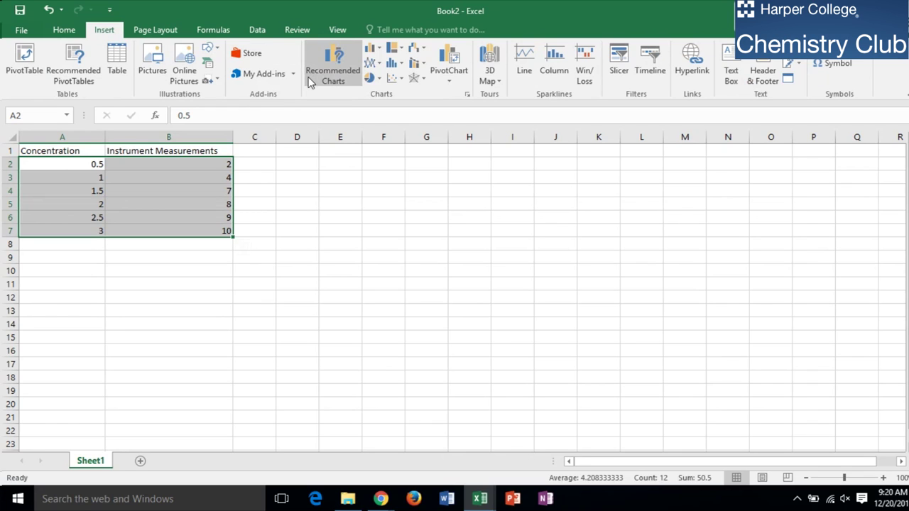
left_click(392, 80)
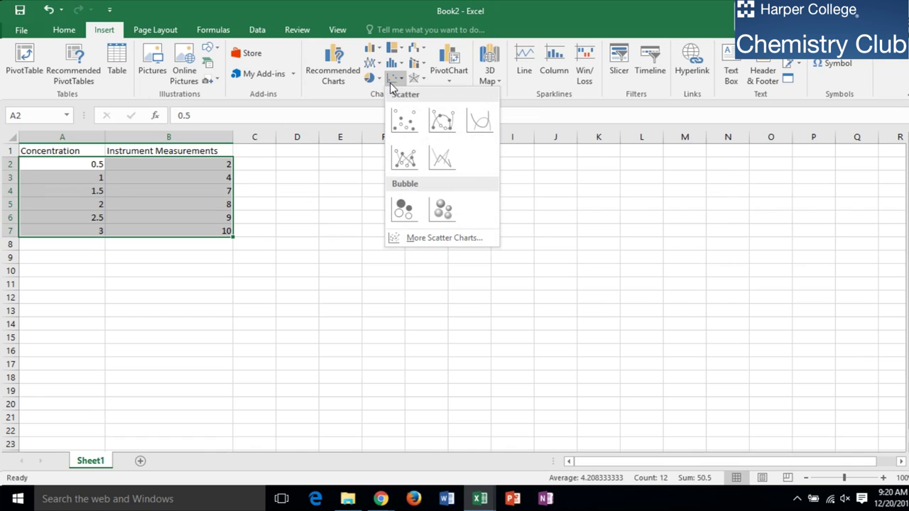
left_click(404, 130)
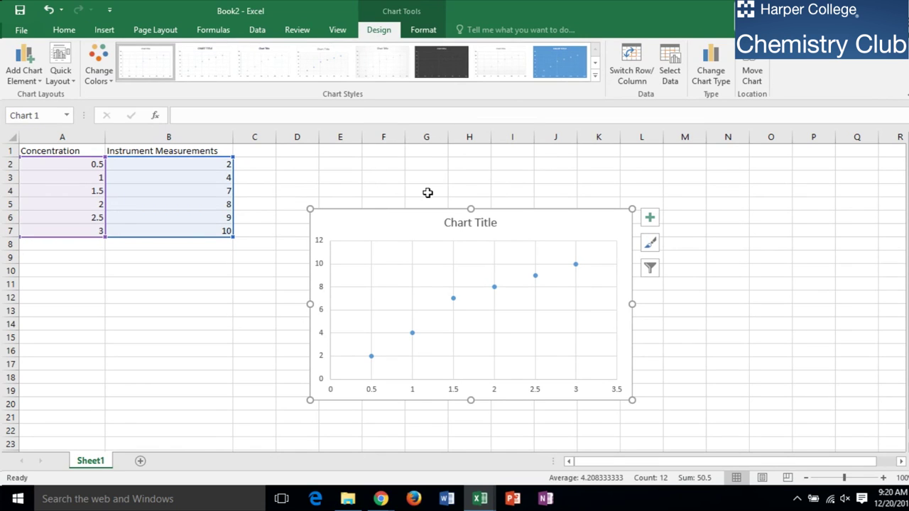
Step: Add a linear trendline to the data series, showing its equation and R² value on the chart
left_click(452, 299)
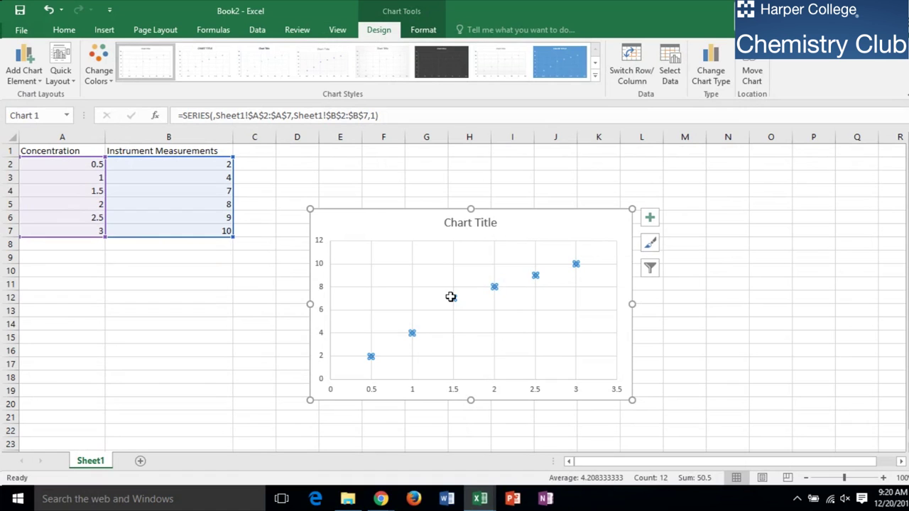
right_click(452, 298)
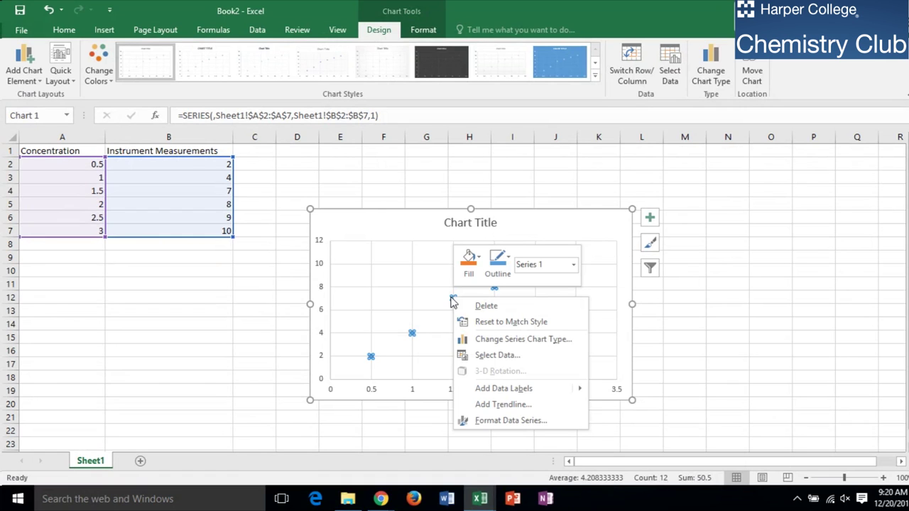
left_click(509, 409)
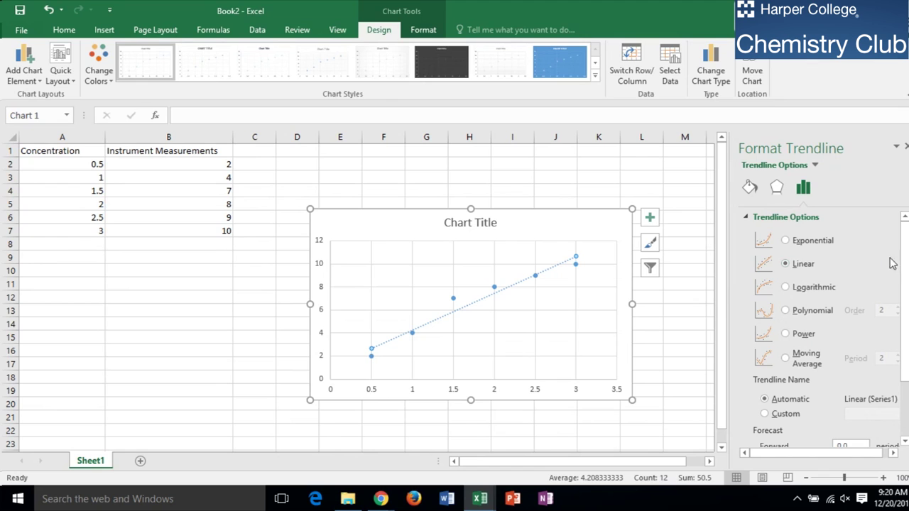
scroll(899, 252, "down", 3)
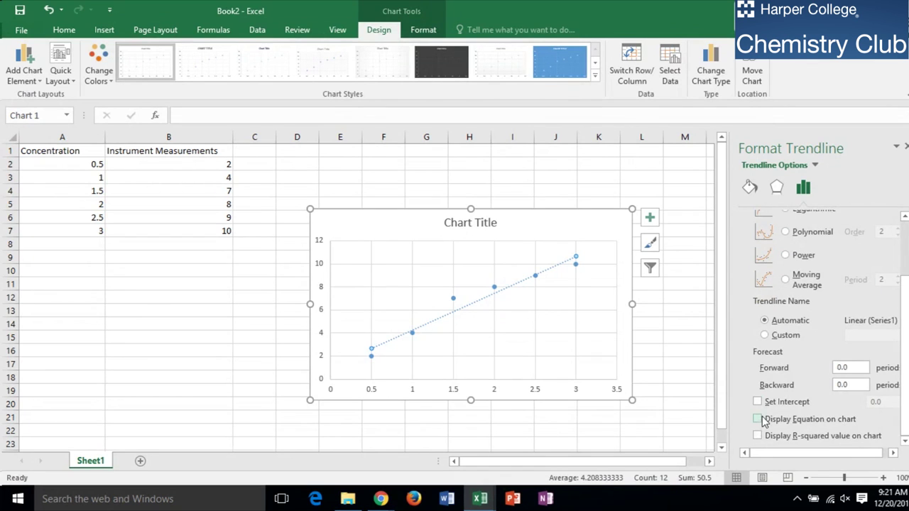
left_click(757, 420)
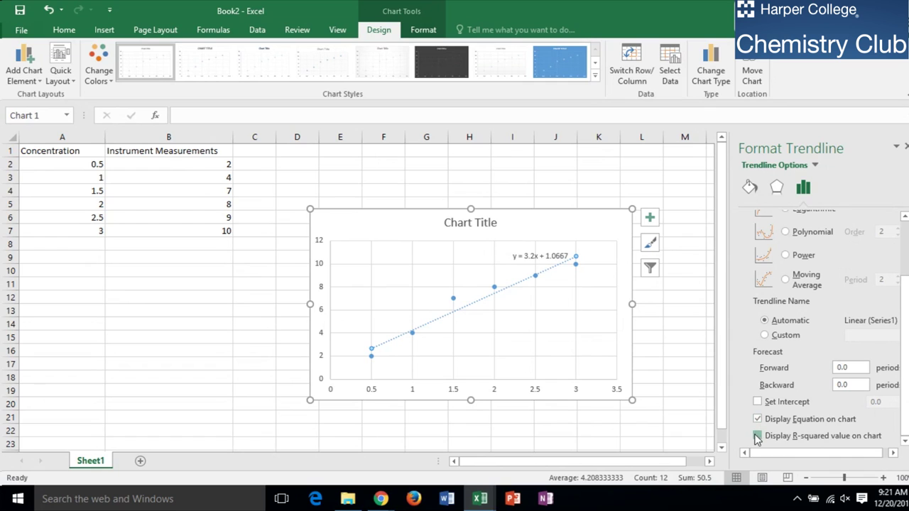
left_click(757, 435)
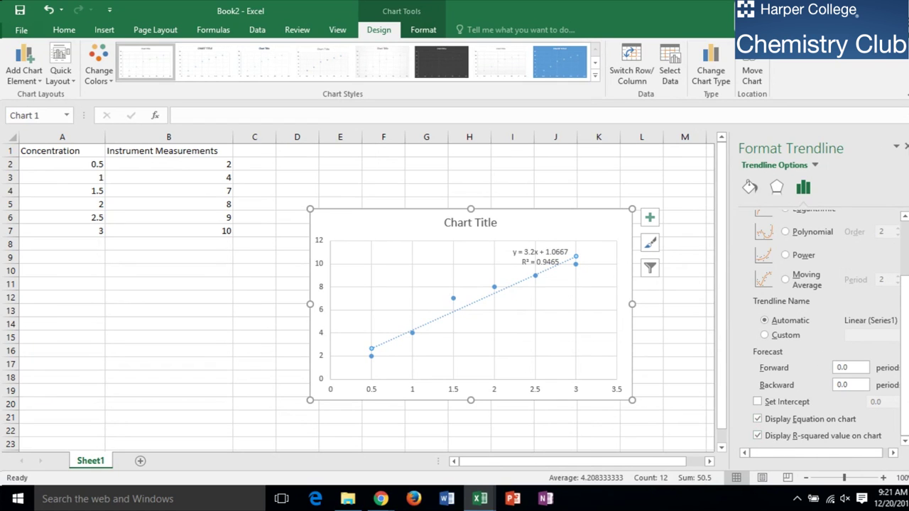
Step: Close the Format Trendline pane
left_click(905, 148)
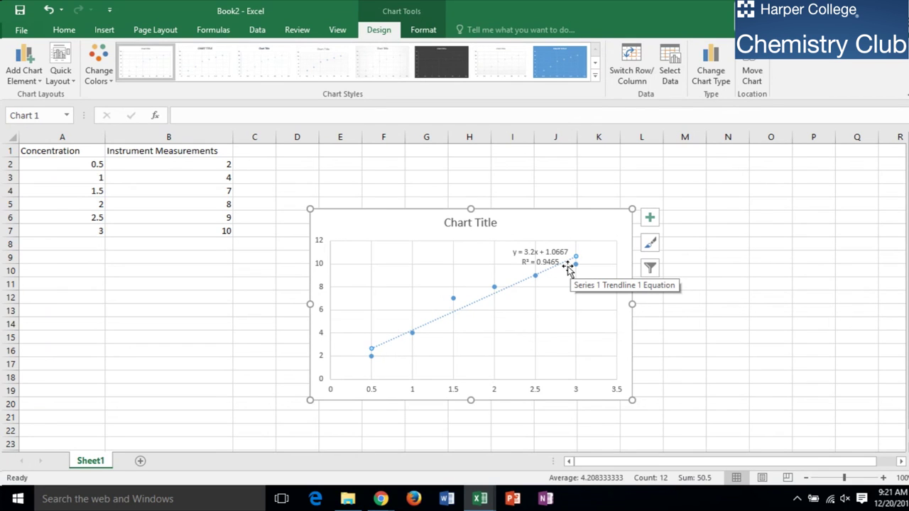
Step: Switch to Book1 and scroll down to row 34 to view its second Concentration example
mouse_move(478, 501)
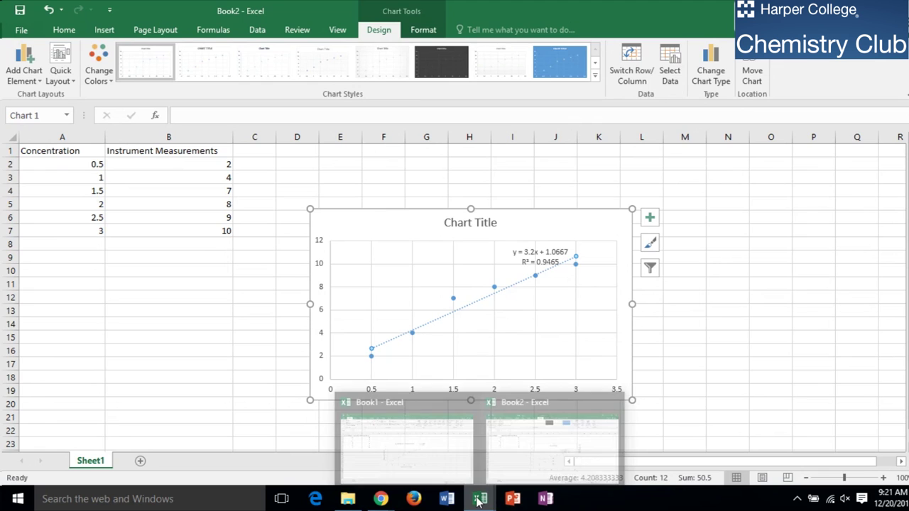
left_click(438, 468)
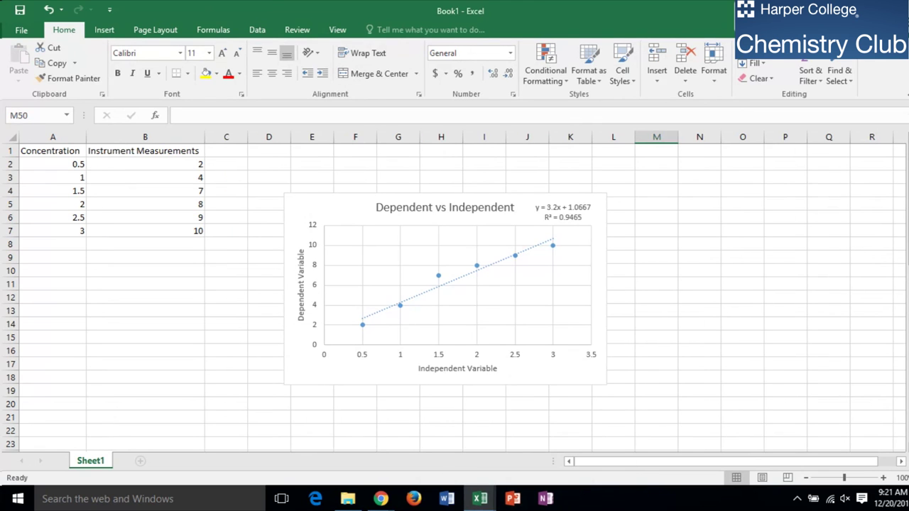
left_click_drag(906, 184, 901, 387)
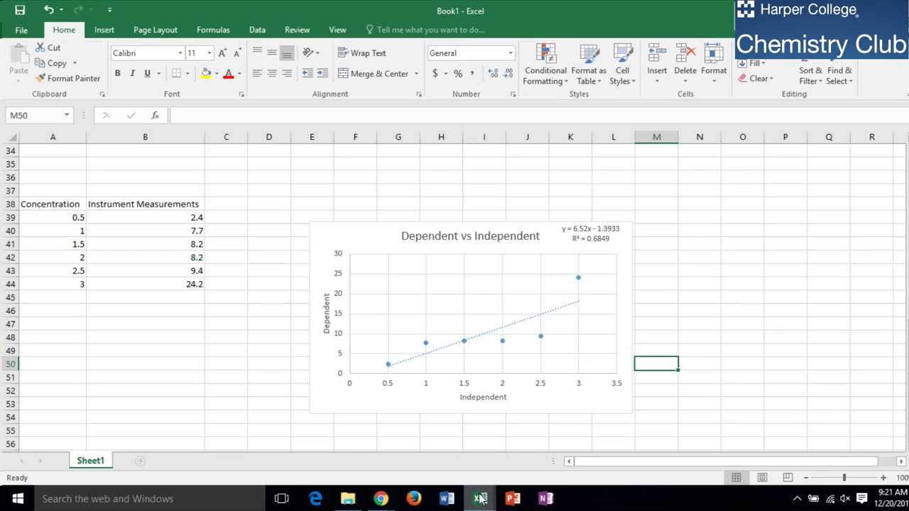
Step: Switch back to Book2 and select its scatter chart to reveal the chart design options
mouse_move(481, 500)
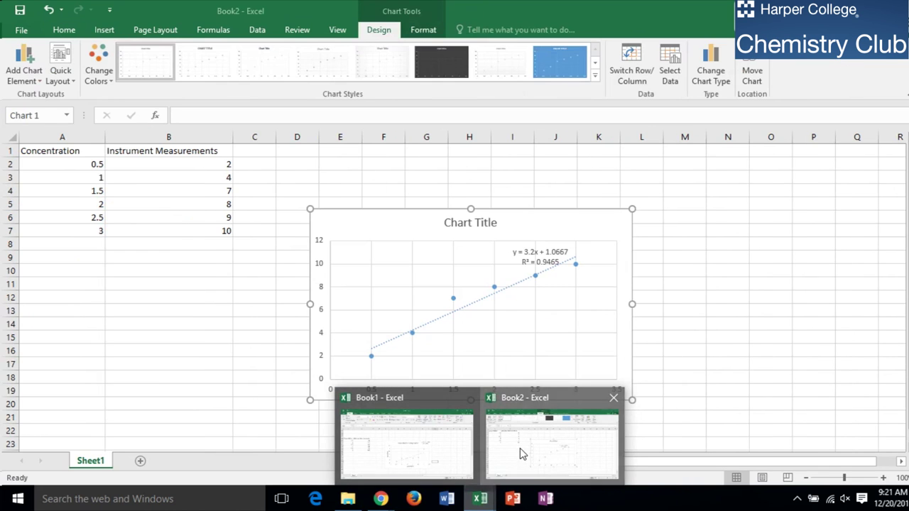
left_click(521, 448)
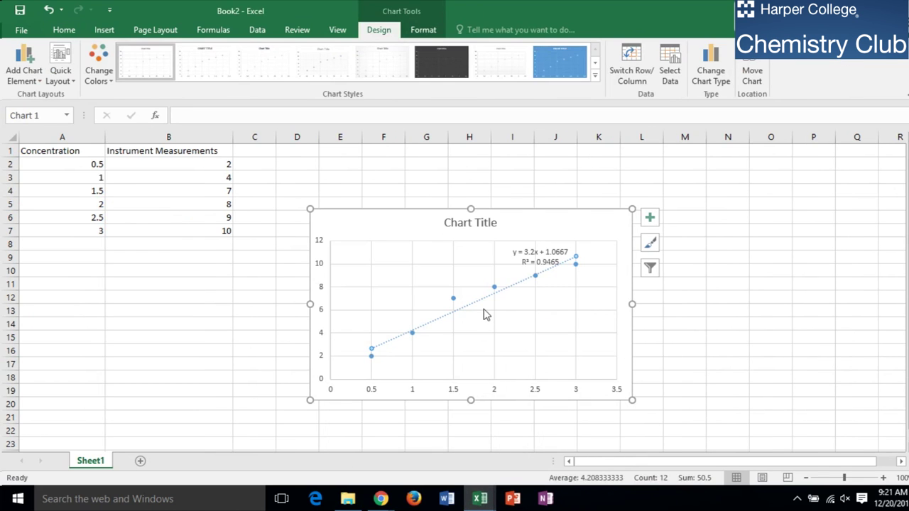
left_click(543, 242)
left_click(546, 226)
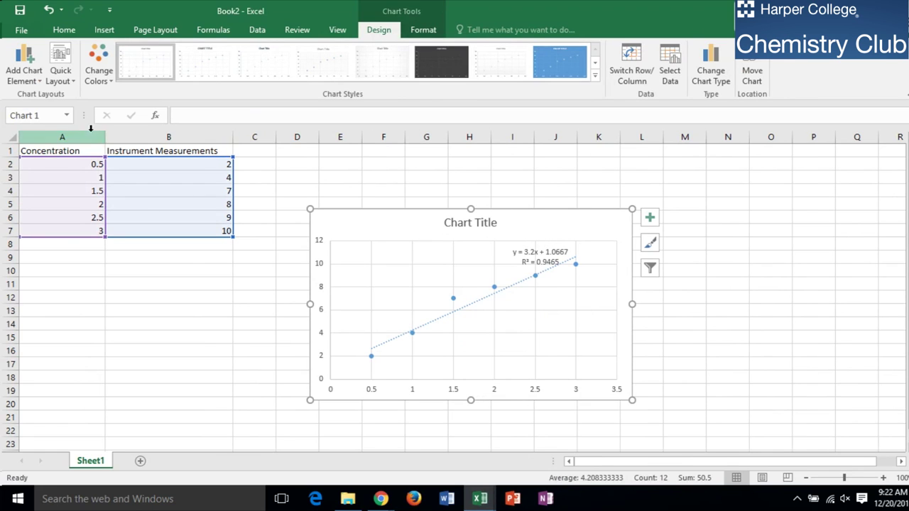
left_click(62, 33)
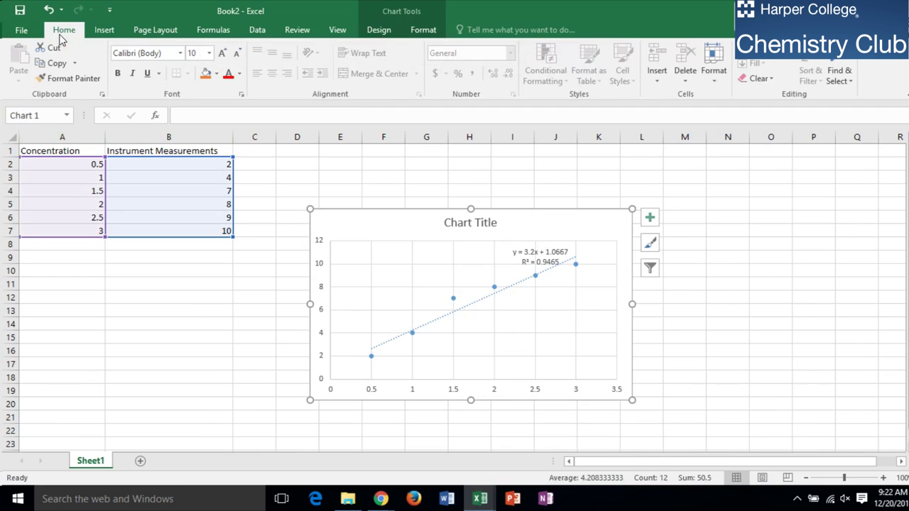
left_click(281, 273)
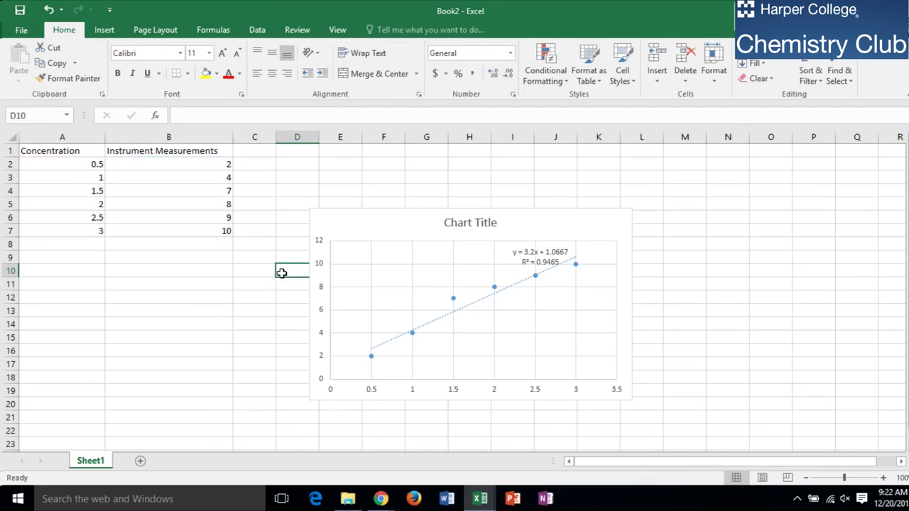
left_click(370, 211)
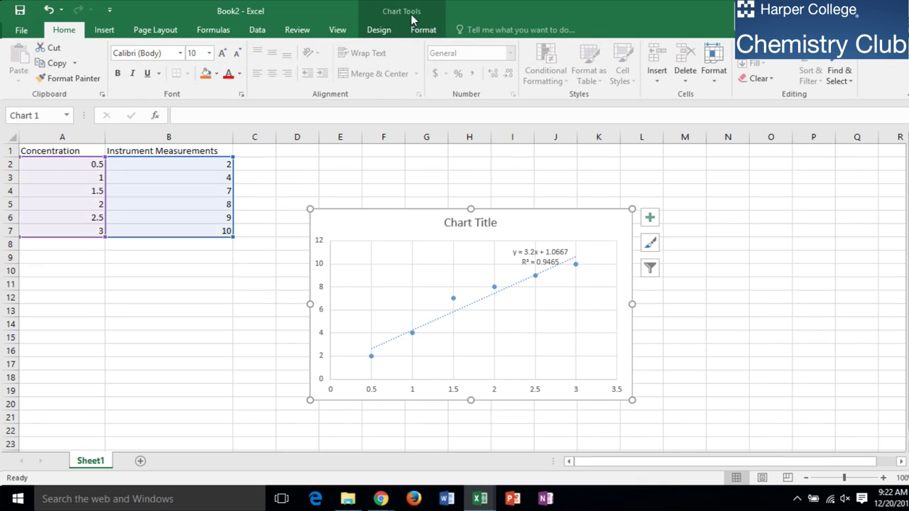
left_click(379, 30)
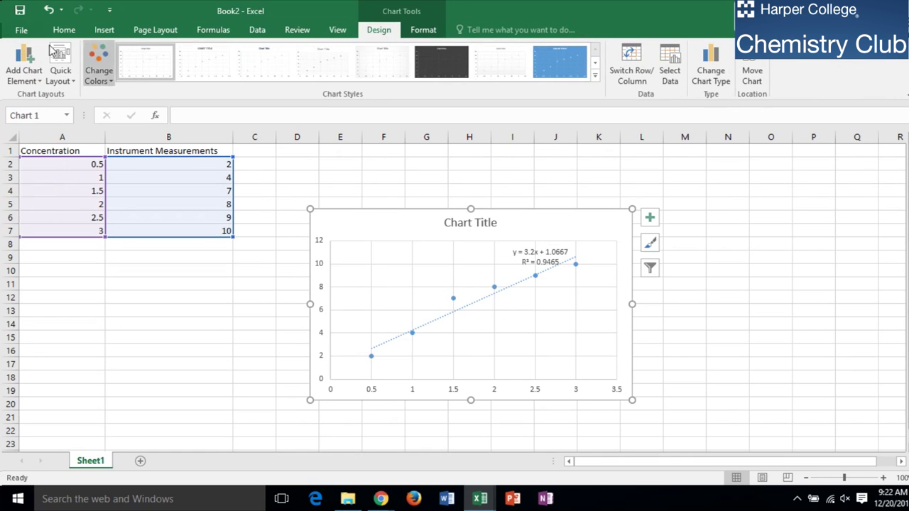
Step: Add a title above the chart and replace the placeholder with 'Dependent vs Independent'
left_click(17, 78)
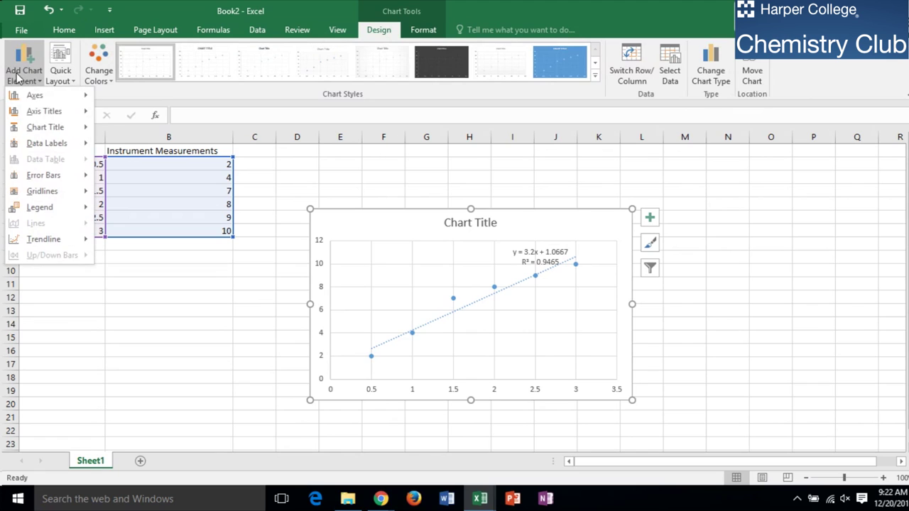
mouse_move(59, 127)
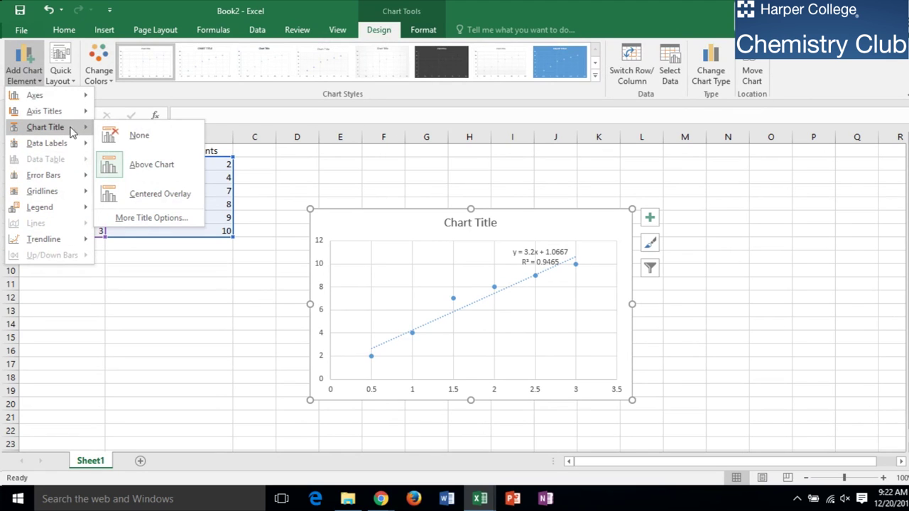
left_click(125, 164)
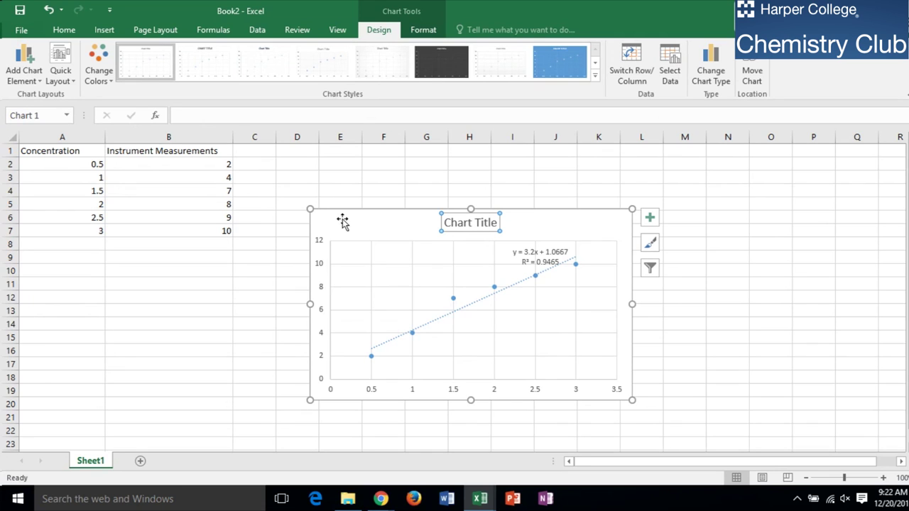
left_click(451, 226)
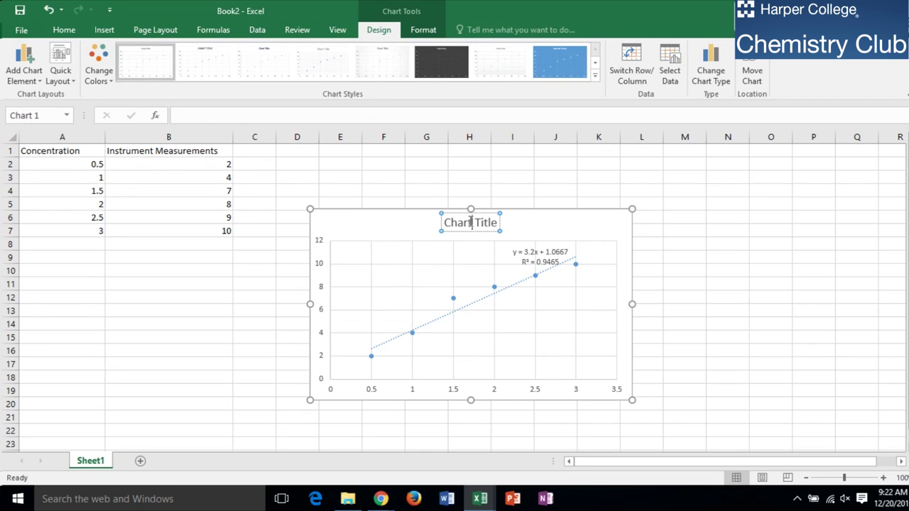
key("Delete")
key("Delete")
key("Delete")
key("Delete")
key("Delete")
key("Delete")
key("Delete")
key("Delete")
key("Delete")
key("Delete")
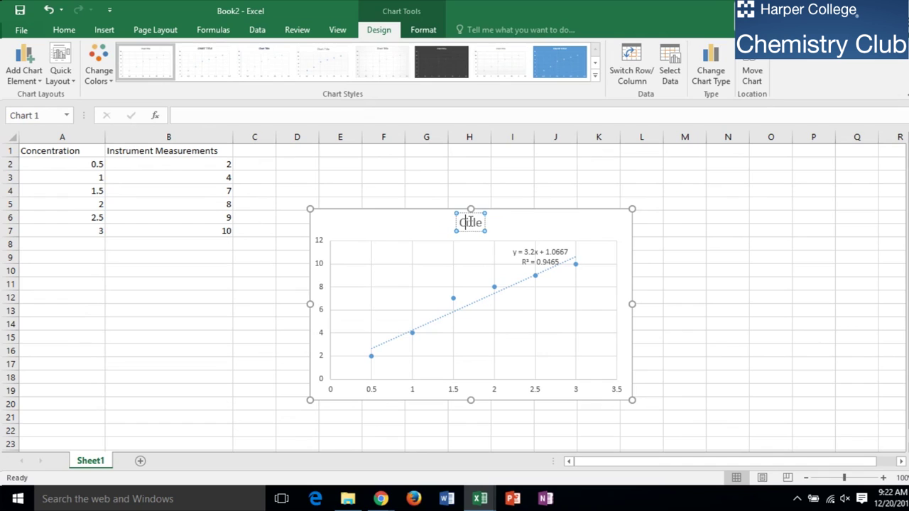
key("BackSpace")
key("Escape")
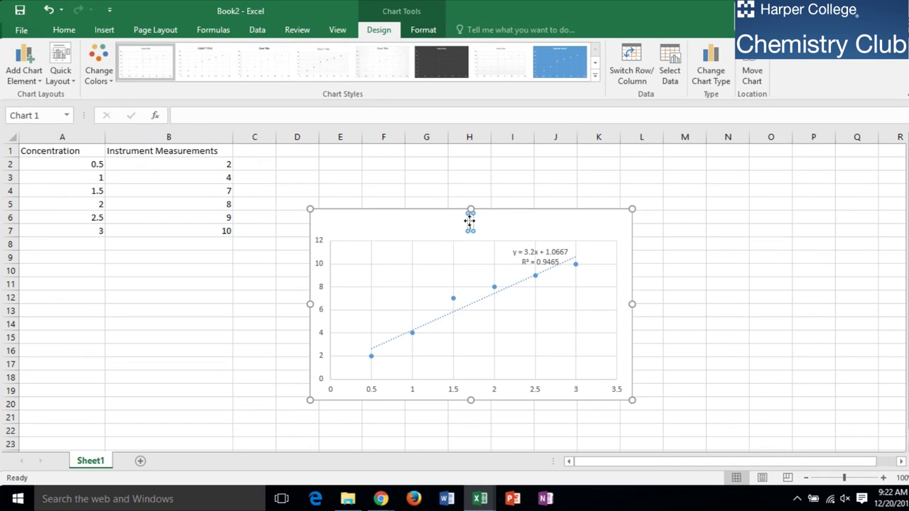
type("Dependent")
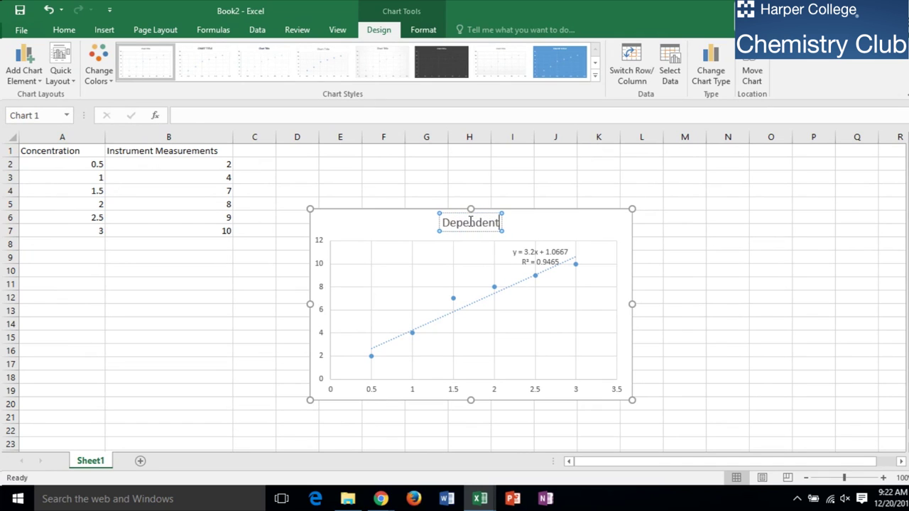
type(" vs Inde")
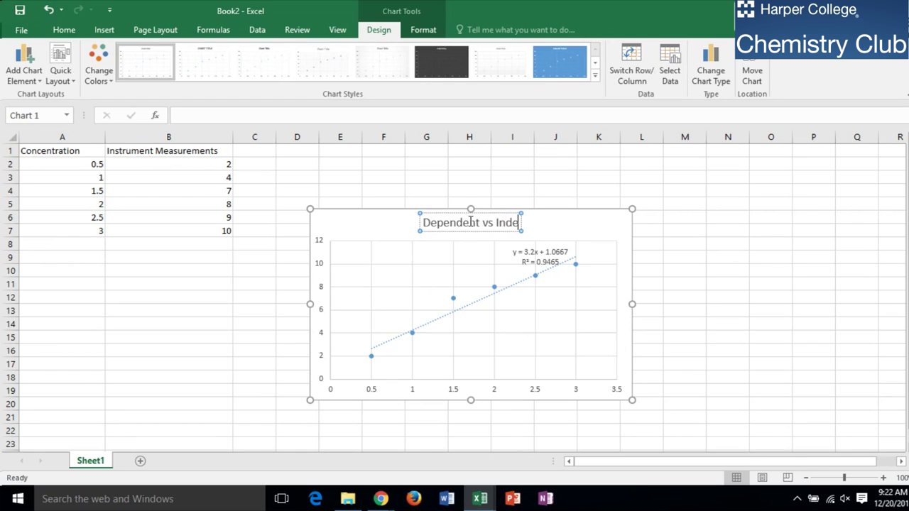
type("pendent")
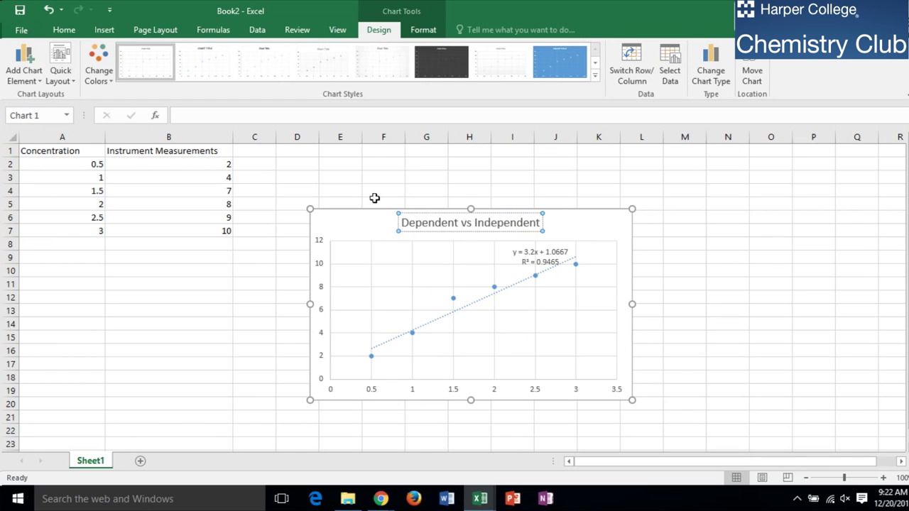
left_click(344, 191)
Step: Add a primary horizontal axis title and set it to 'Independent Variable'
left_click(357, 223)
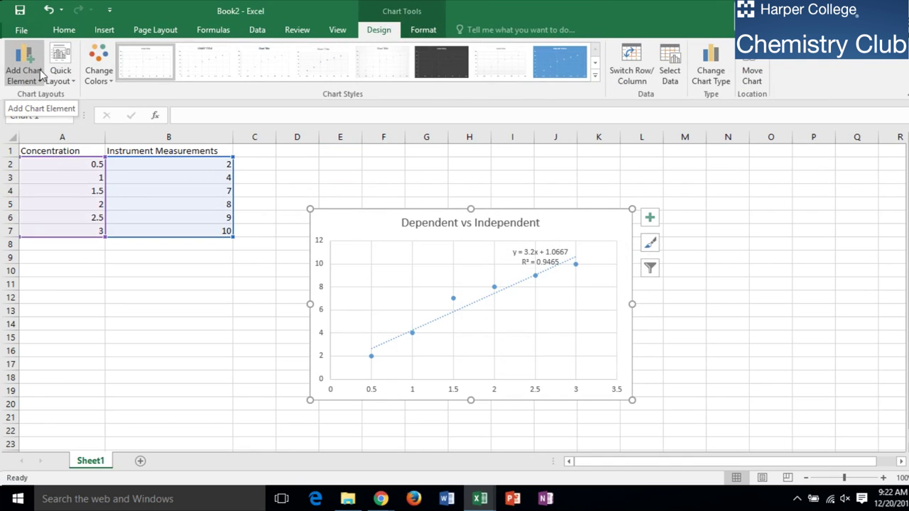
left_click(41, 74)
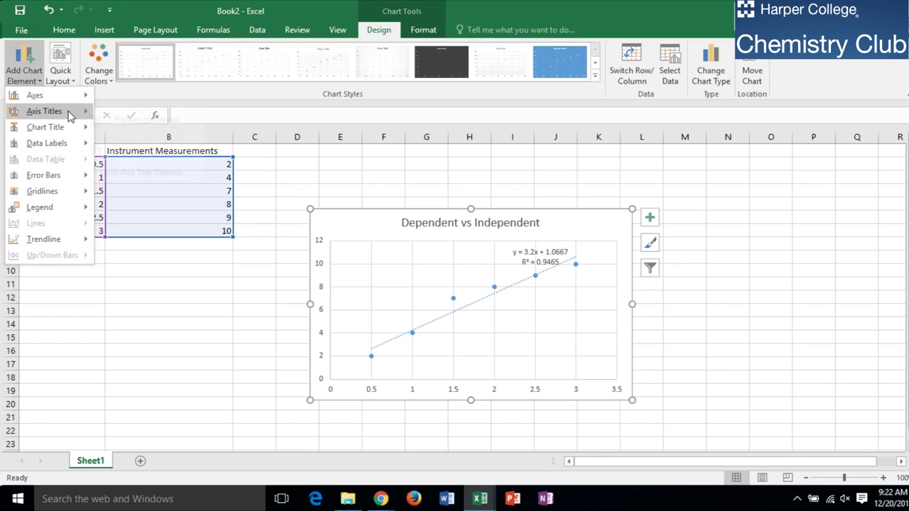
mouse_move(70, 116)
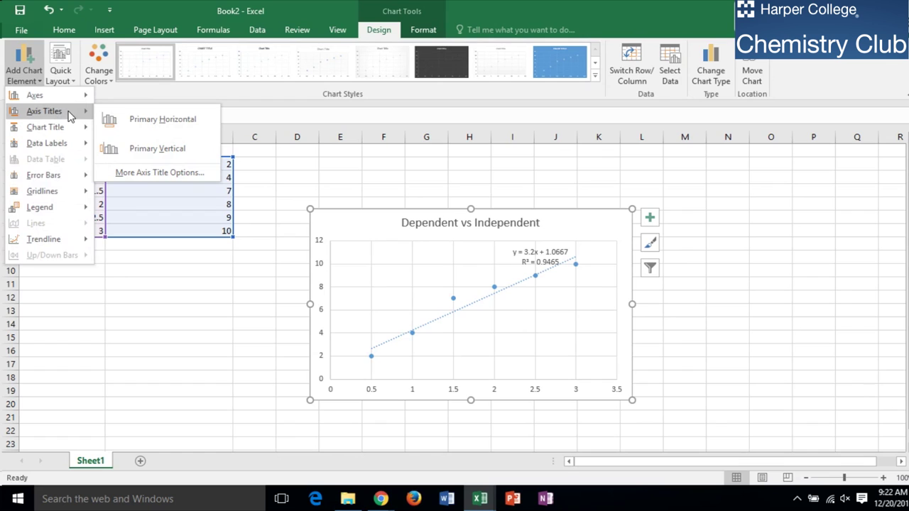
left_click(111, 122)
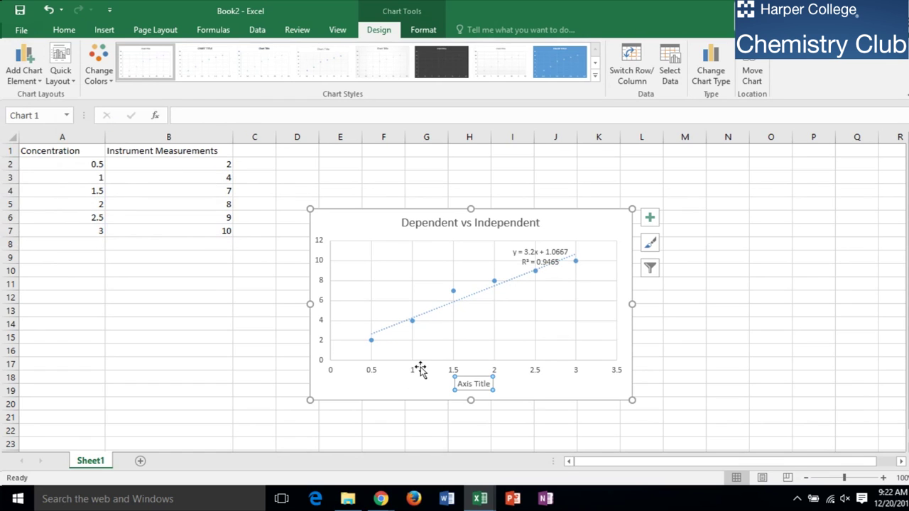
left_click(482, 387)
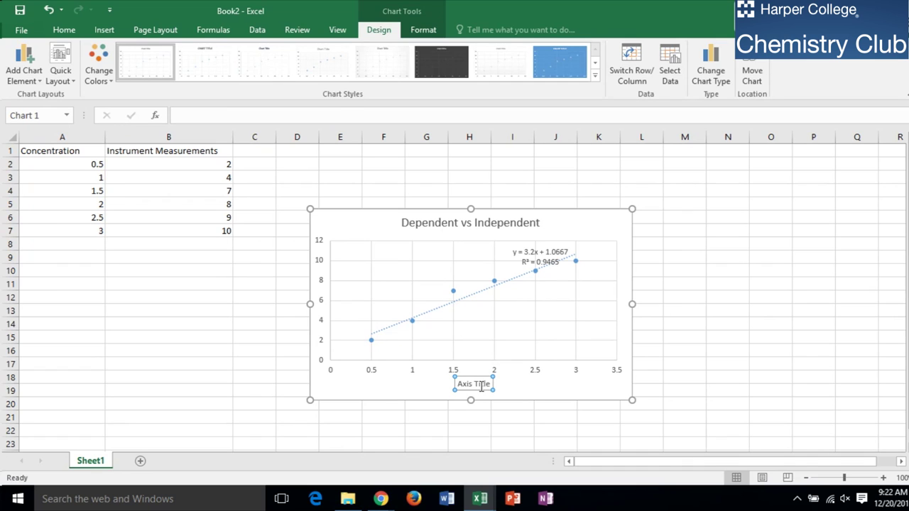
key("BackSpace")
key("BackSpace")
key("BackSpace")
key("BackSpace")
key("BackSpace")
key("BackSpace")
key("BackSpace")
key("BackSpace")
key("BackSpace")
key("BackSpace")
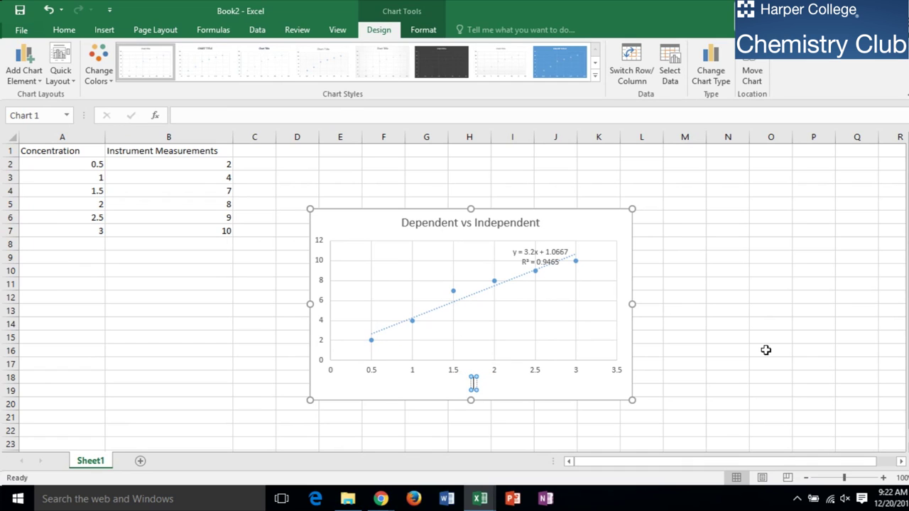
type("Independent")
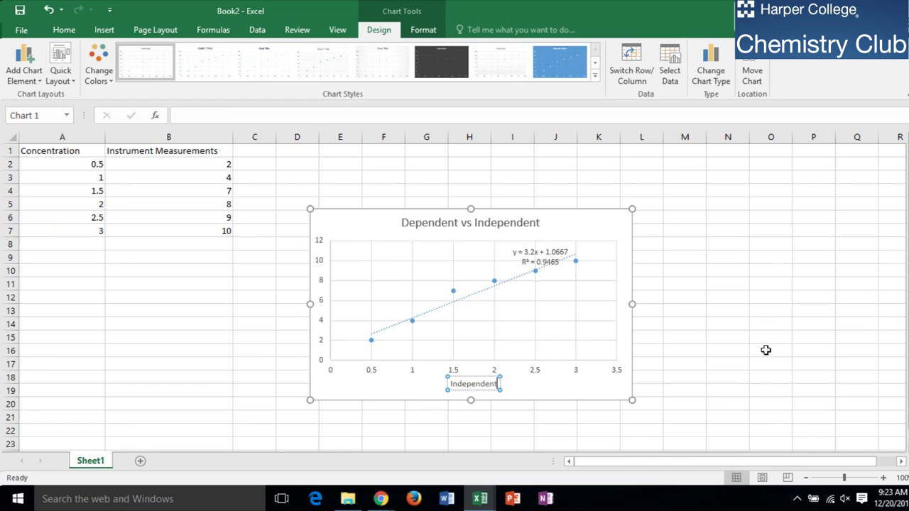
type(" Variable")
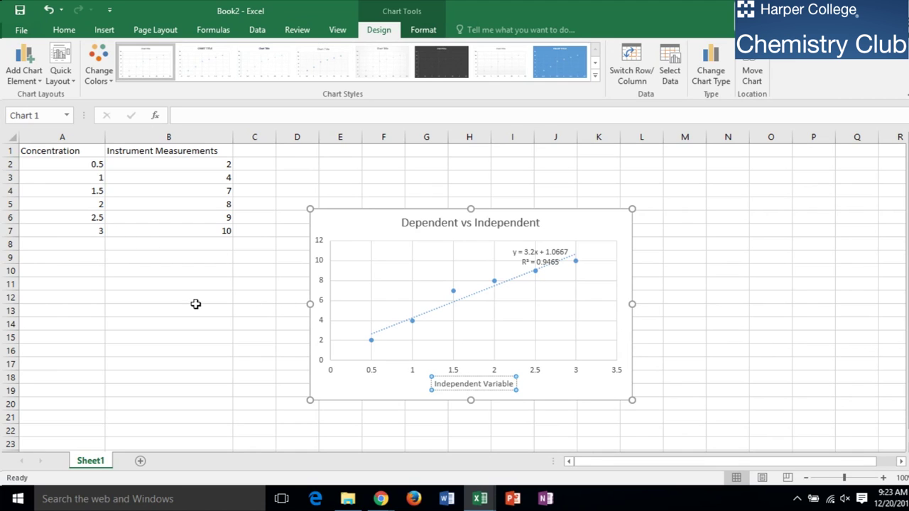
Step: Add a primary vertical axis title and set it to 'Dependent Variable'
left_click(37, 84)
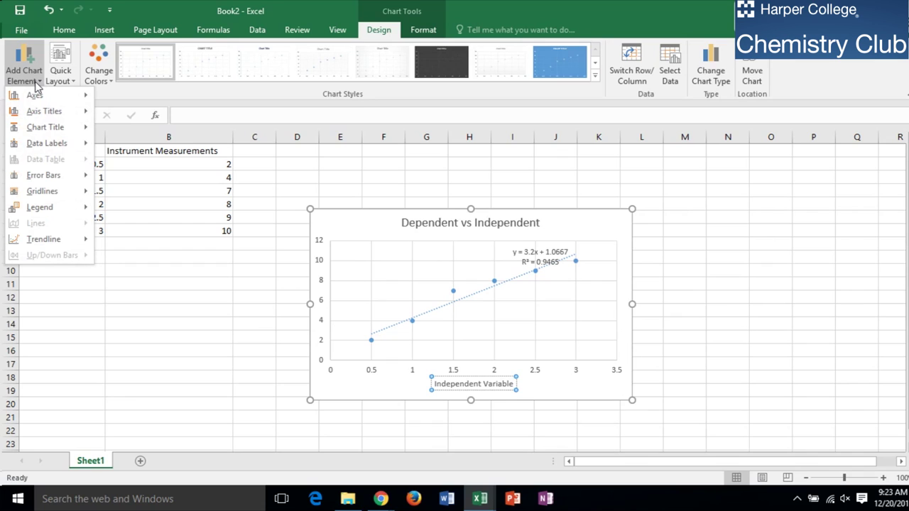
mouse_move(61, 107)
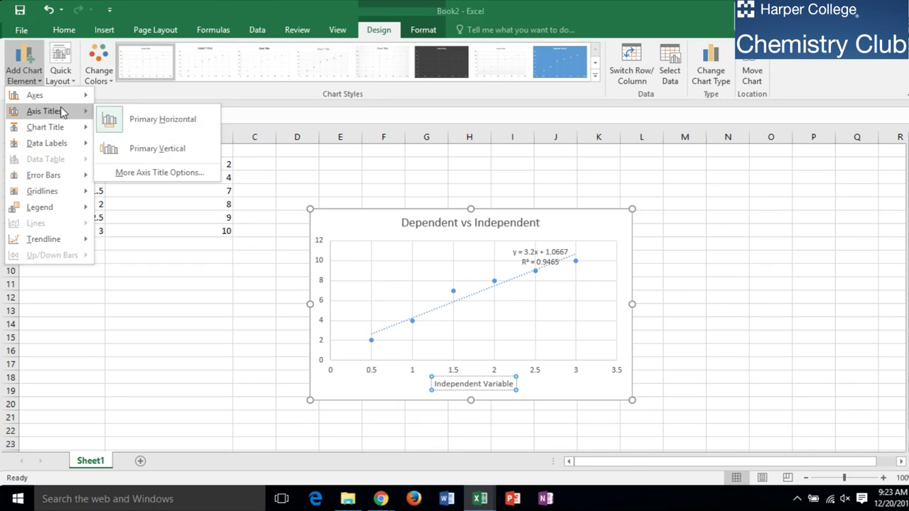
left_click(135, 148)
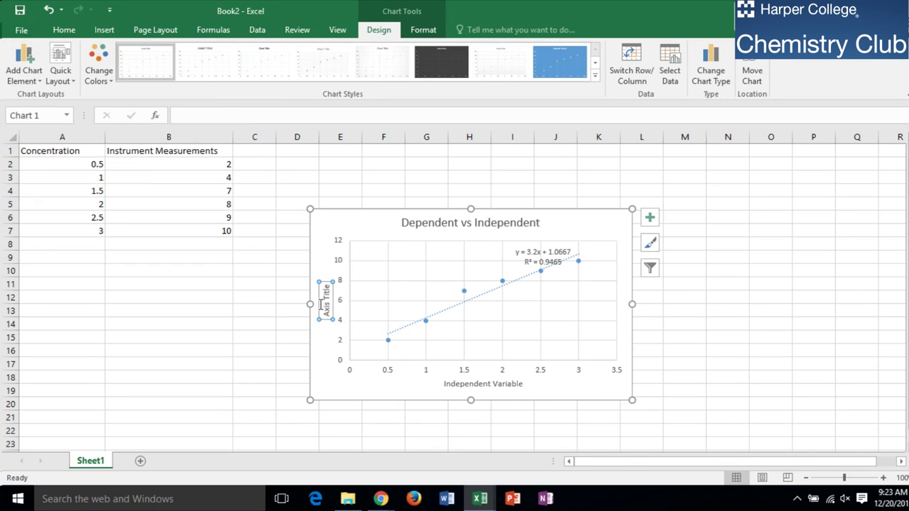
left_click(323, 295)
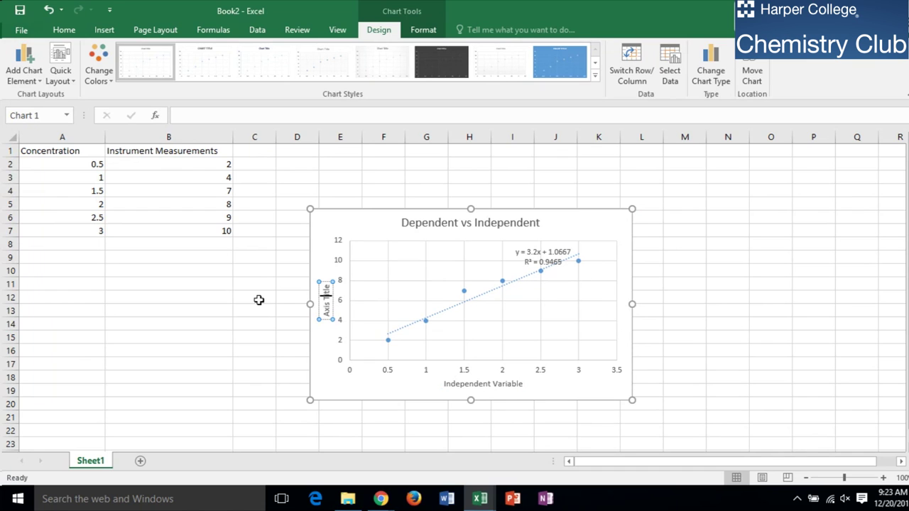
key("BackSpace")
key("BackSpace")
key("BackSpace")
key("BackSpace")
key("BackSpace")
key("BackSpace")
key("BackSpace")
key("BackSpace")
type("Dependent Varia")
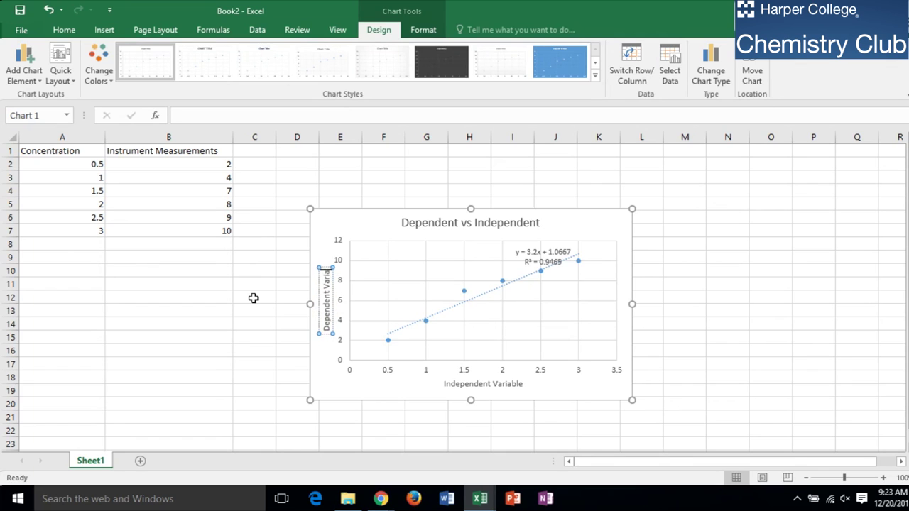
type("ble")
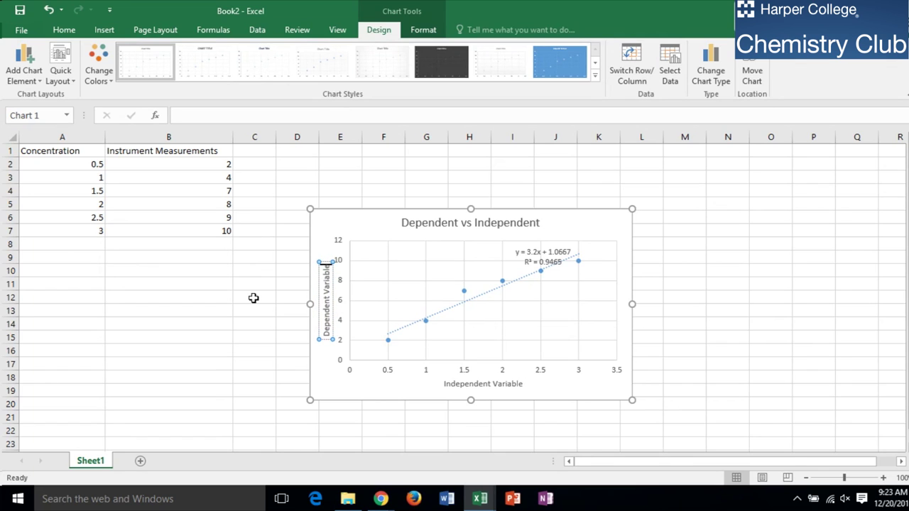